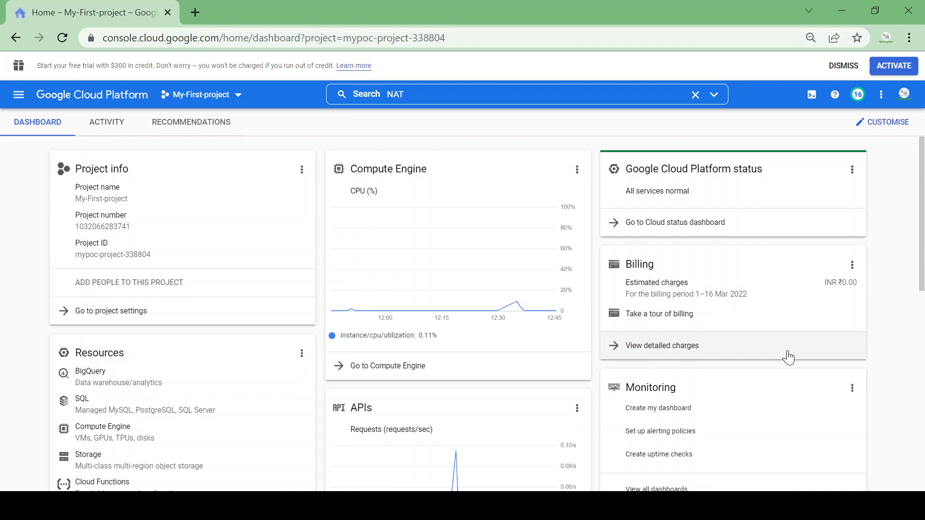
- Open the Compute Engine VM instances list and clear the leftover text from the console search
left_click(17, 96)
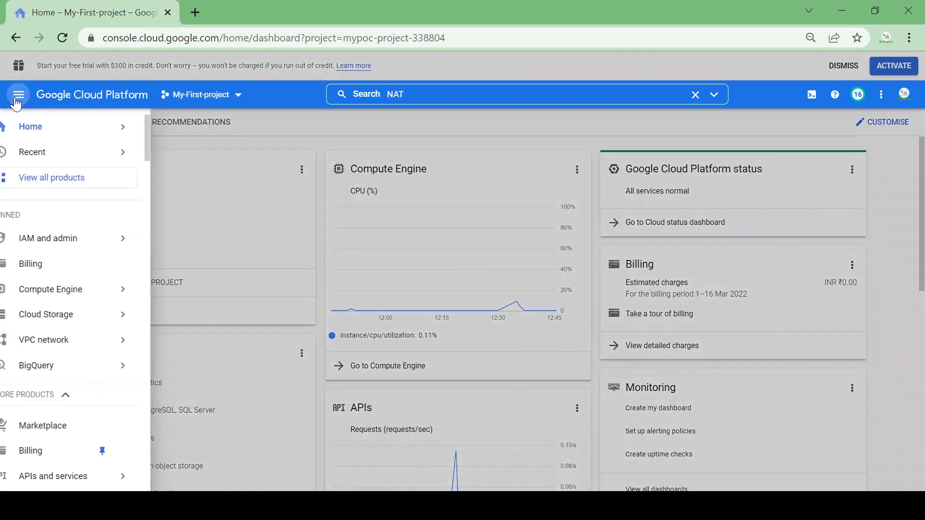
mouse_move(106, 291)
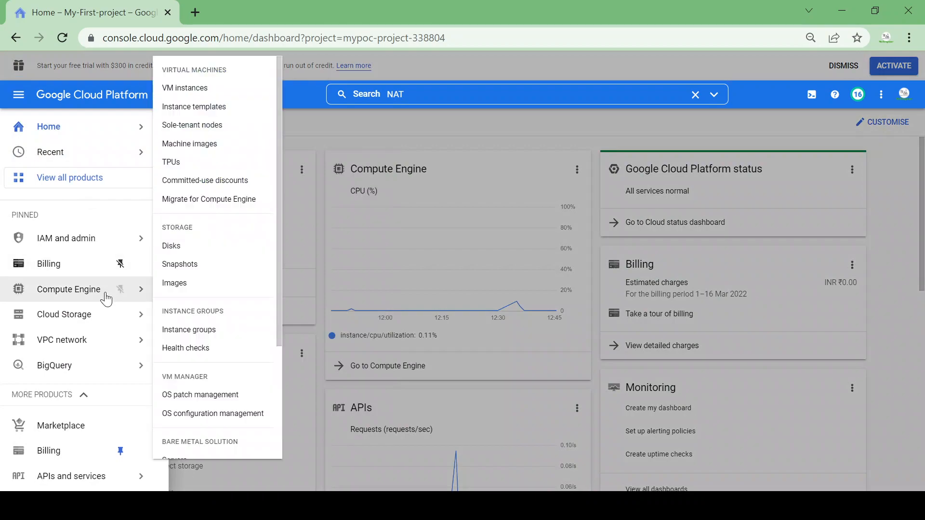
left_click(212, 91)
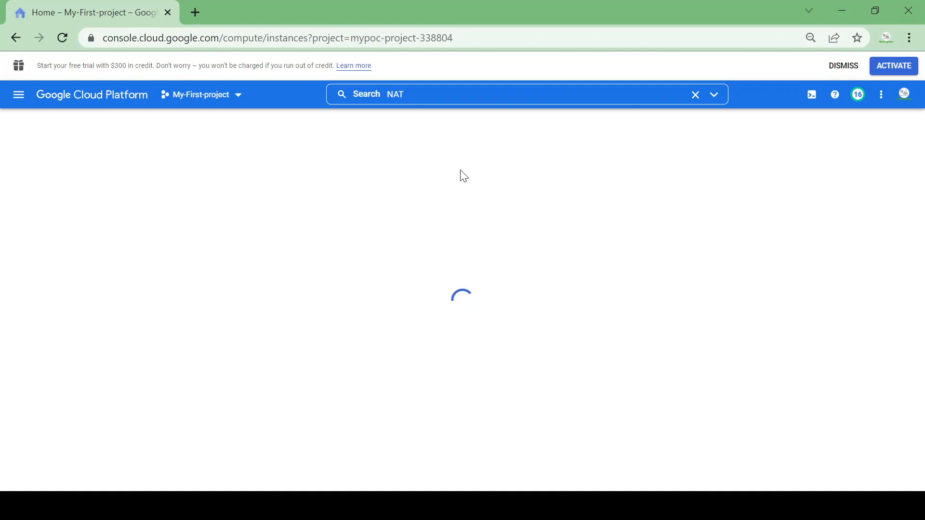
left_click(695, 94)
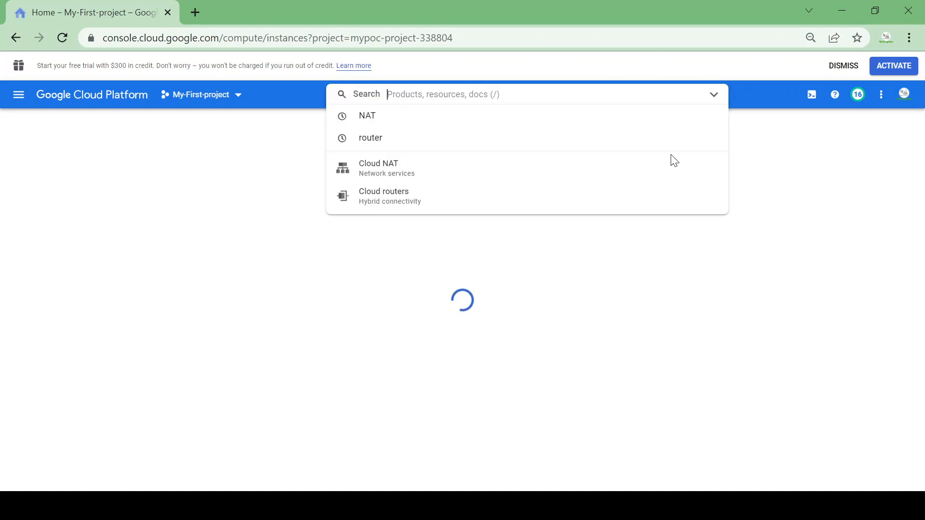
left_click(778, 102)
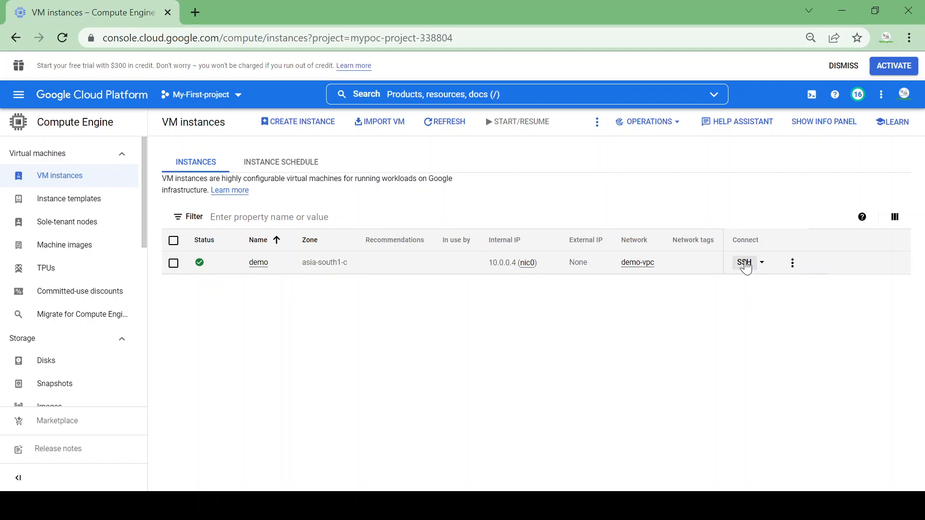
- Connect to the demo VM instance over SSH and maximize its terminal window
left_click(745, 264)
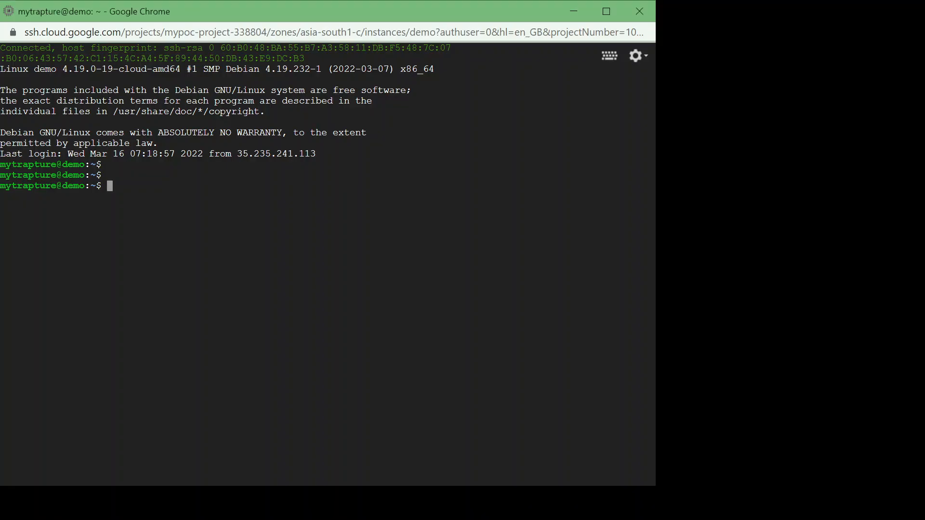
key("Return")
key("Return")
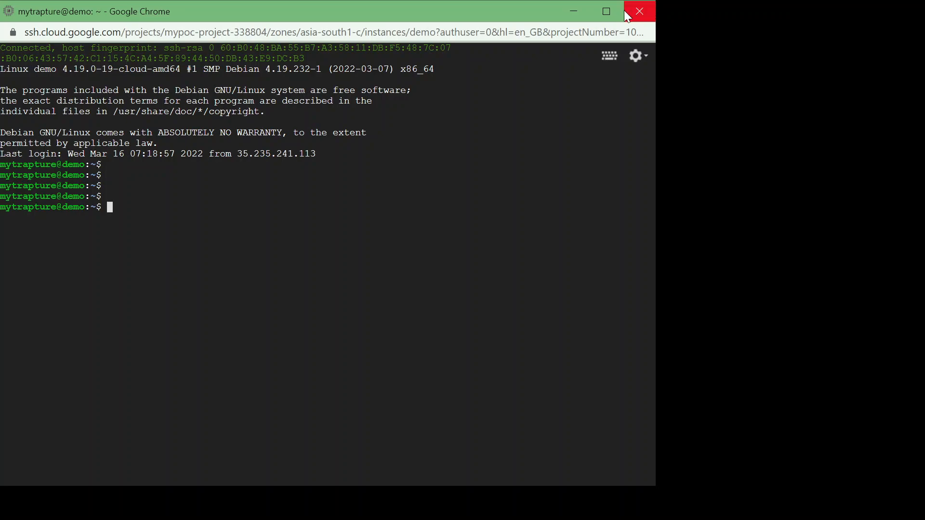
left_click(606, 11)
- Run sudo apt update on the VM, examine its repository connection output, and interrupt the command
type("sudo apt update")
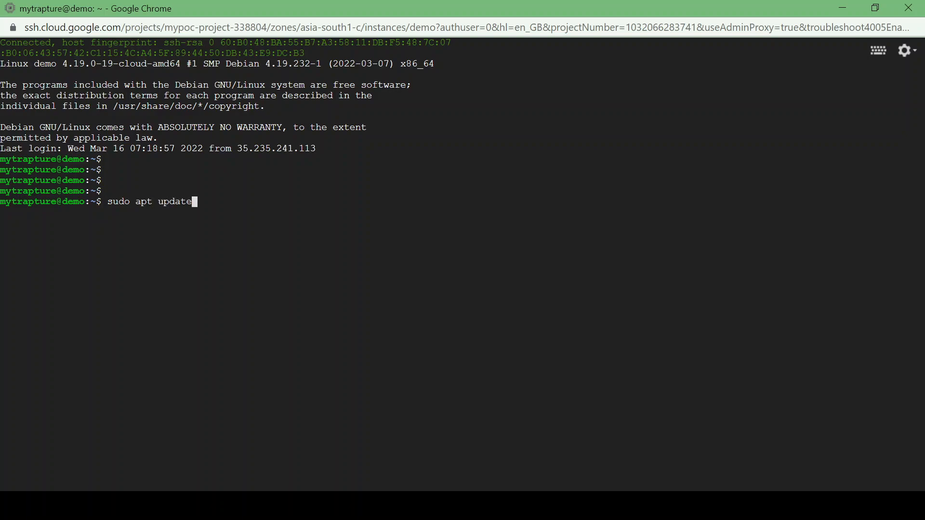
key("Return")
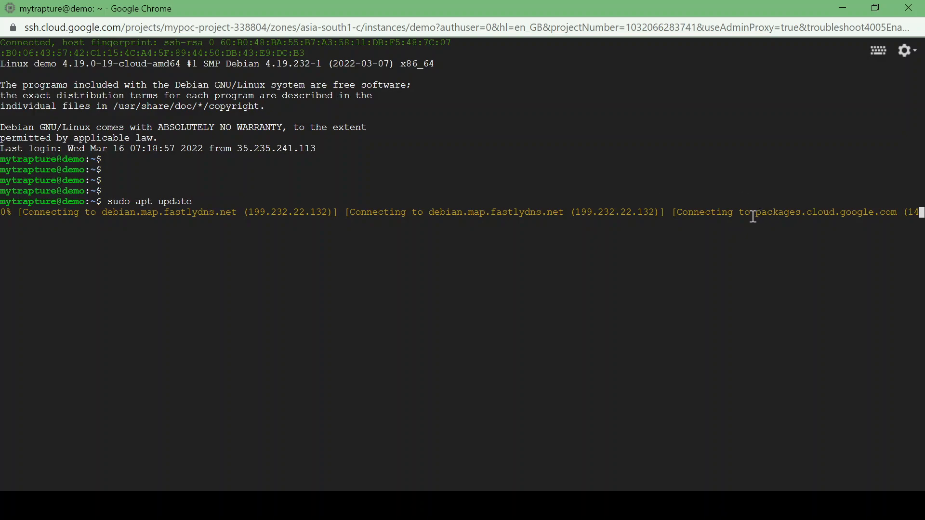
left_click_drag(754, 216, 897, 215)
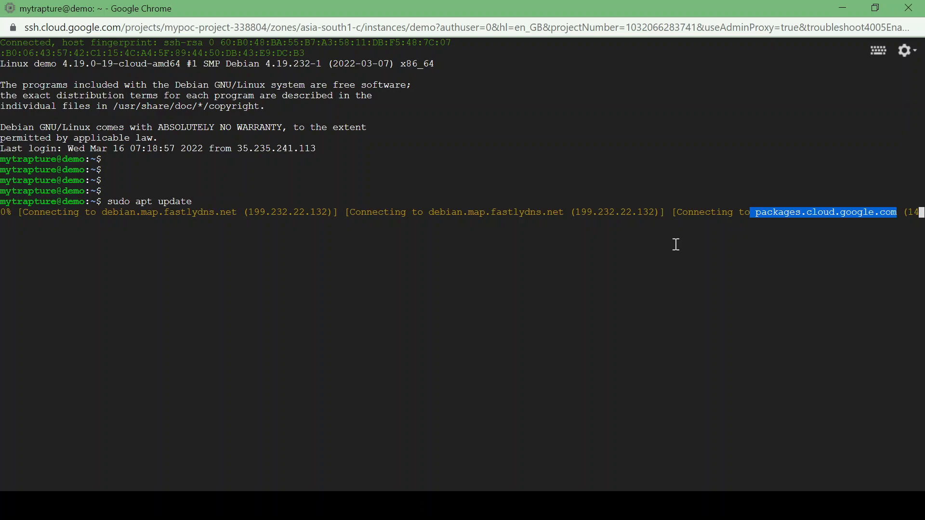
left_click(677, 245)
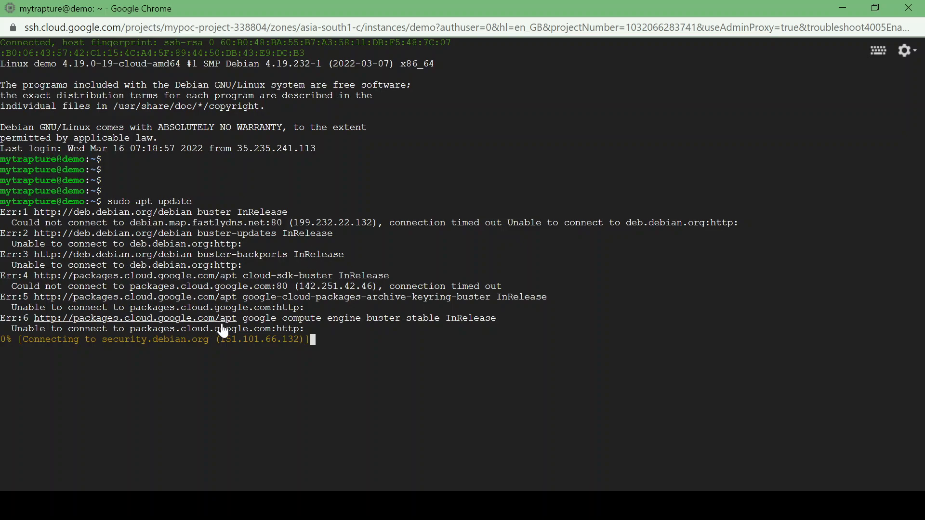
left_click_drag(307, 329, 10, 330)
key("ctrl+c")
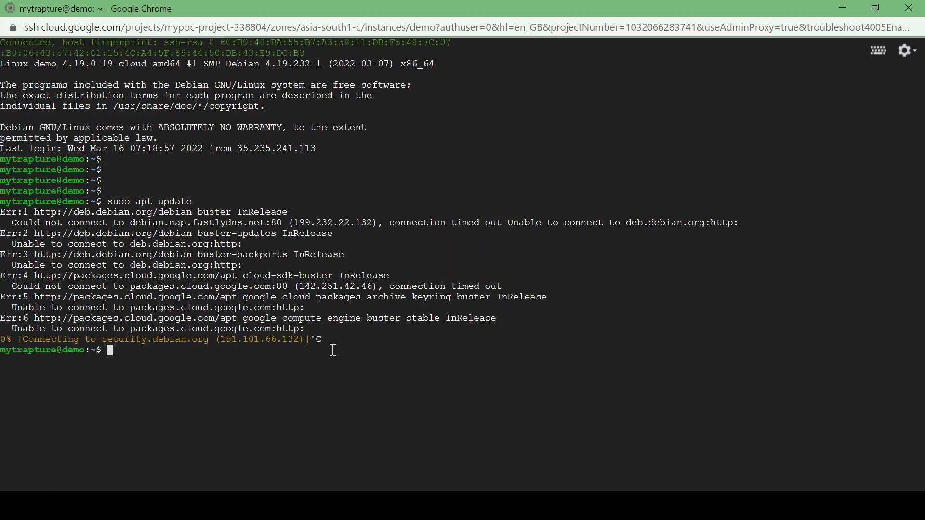
type("ping www.google.com")
key("Return")
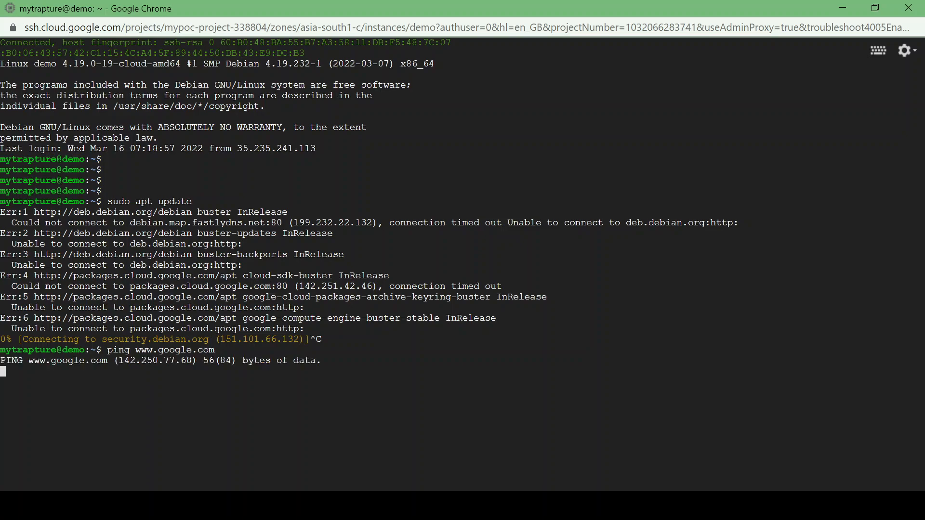
key("ctrl+c")
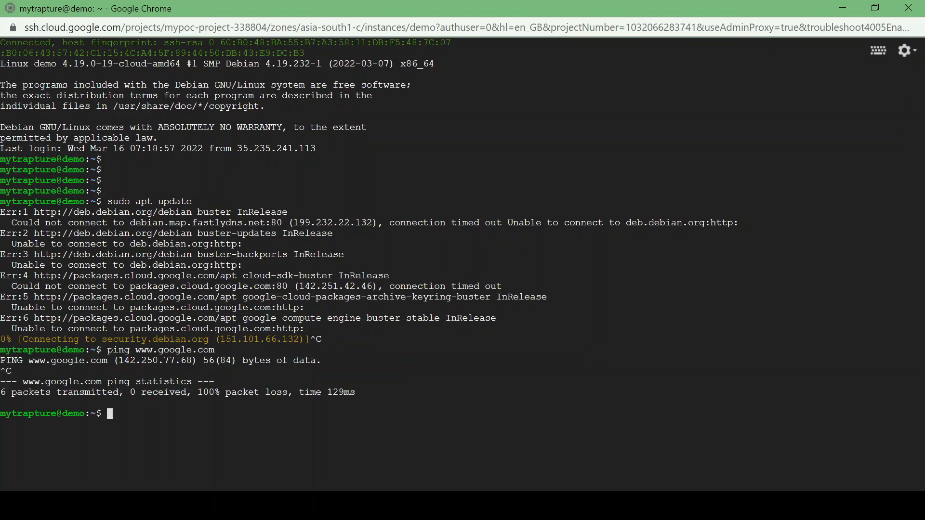
type("curl www.google.com")
key("Return")
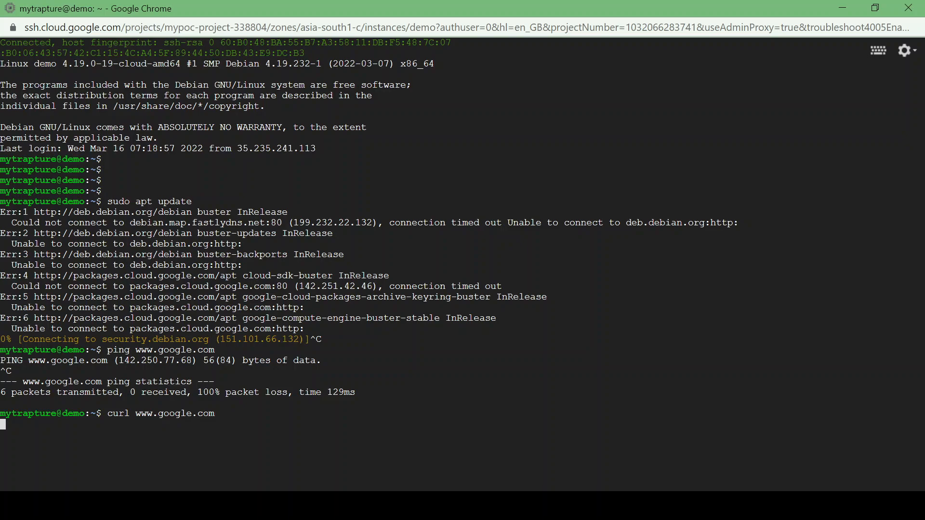
key("ctrl+c")
key("alt+Tab")
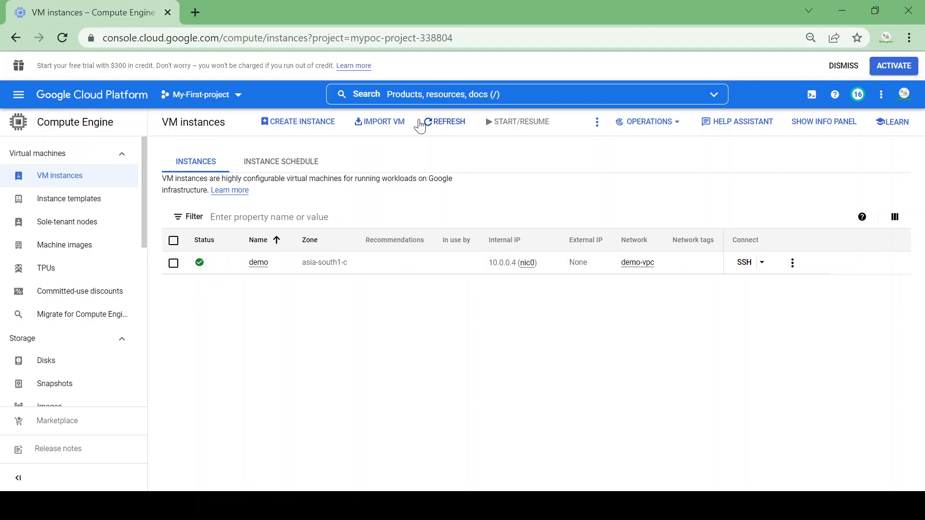
left_click(18, 95)
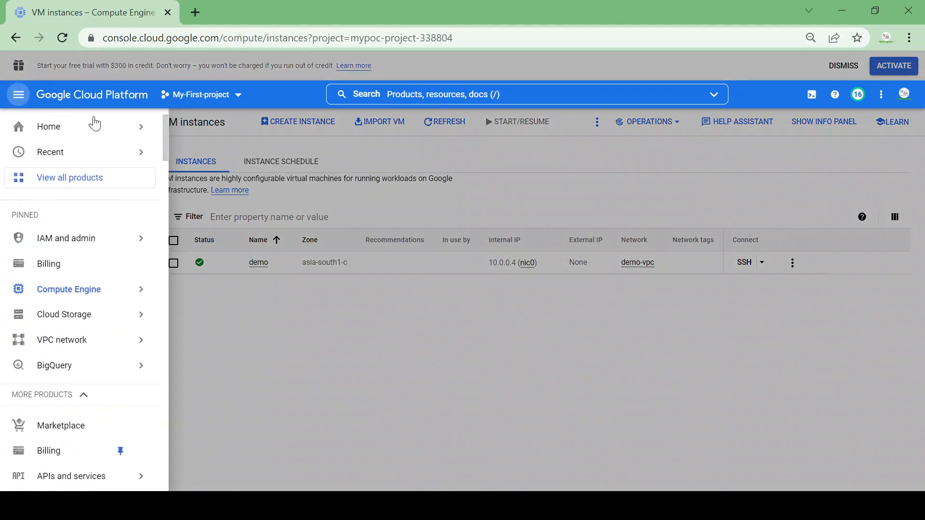
mouse_move(77, 127)
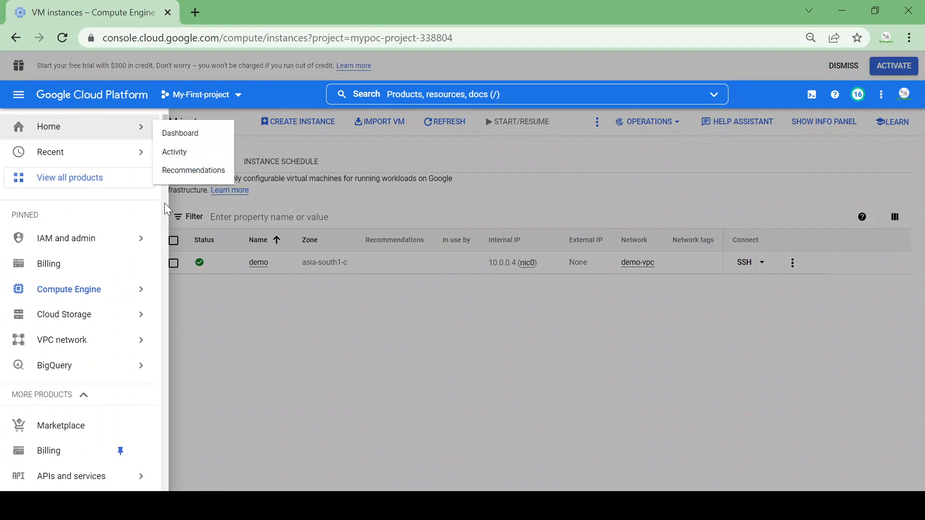
scroll(163, 203, "down", 7)
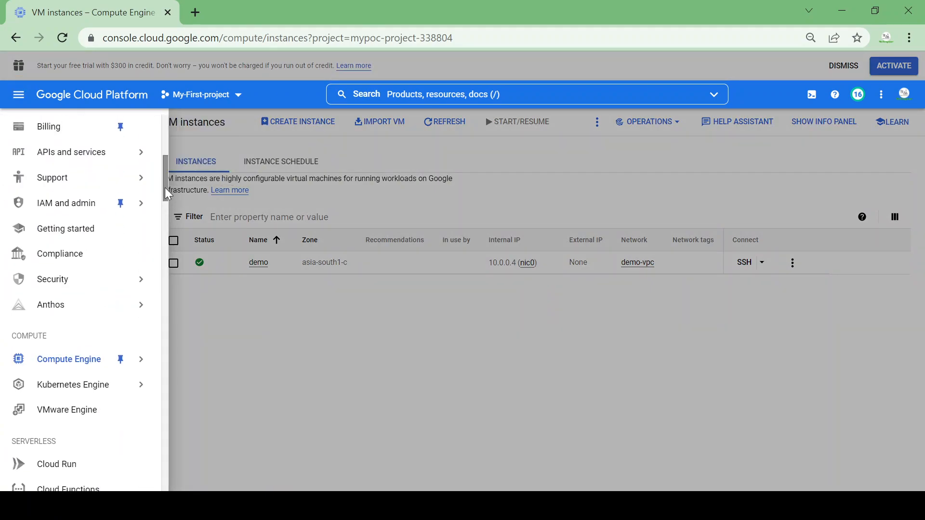
left_click(166, 236)
left_click(166, 236)
left_click(166, 235)
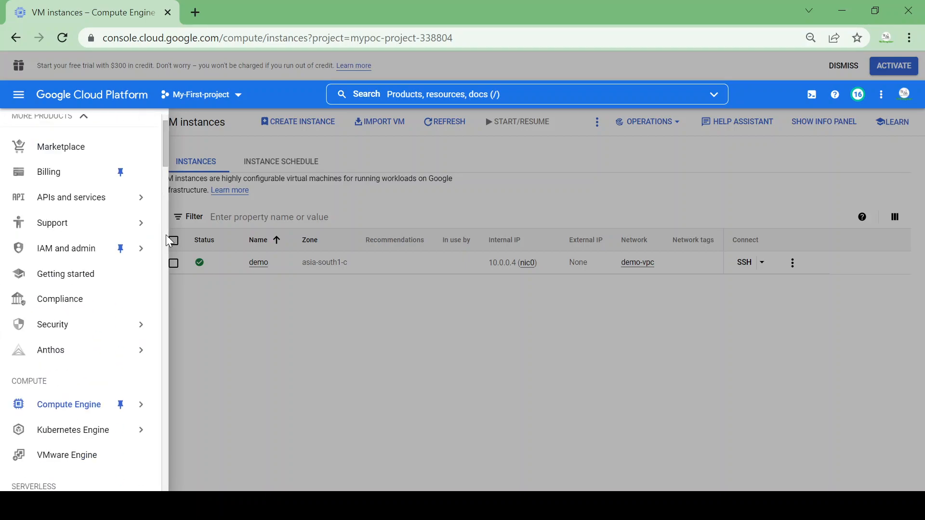
left_click_drag(166, 181, 168, 299)
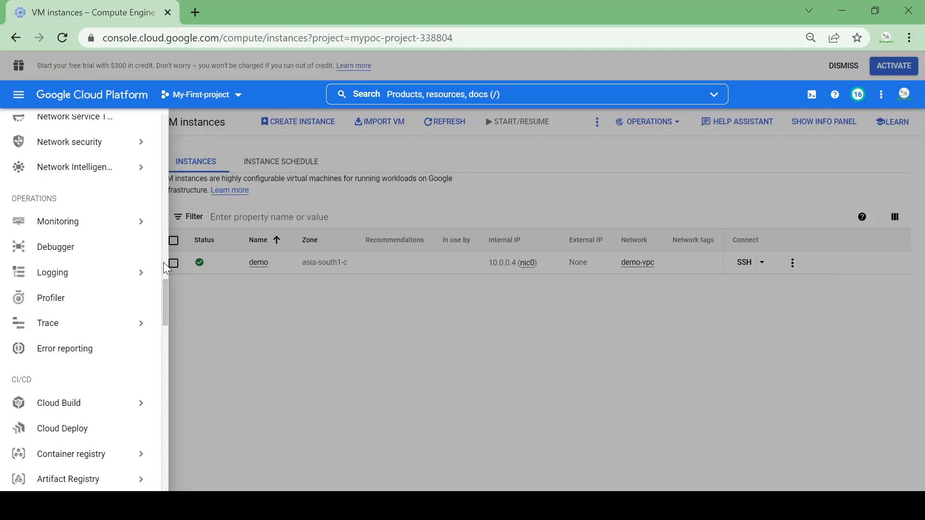
left_click(78, 123)
- Search the console for NAT, open Cloud NAT, and start creating a NAT gateway
left_click(464, 89)
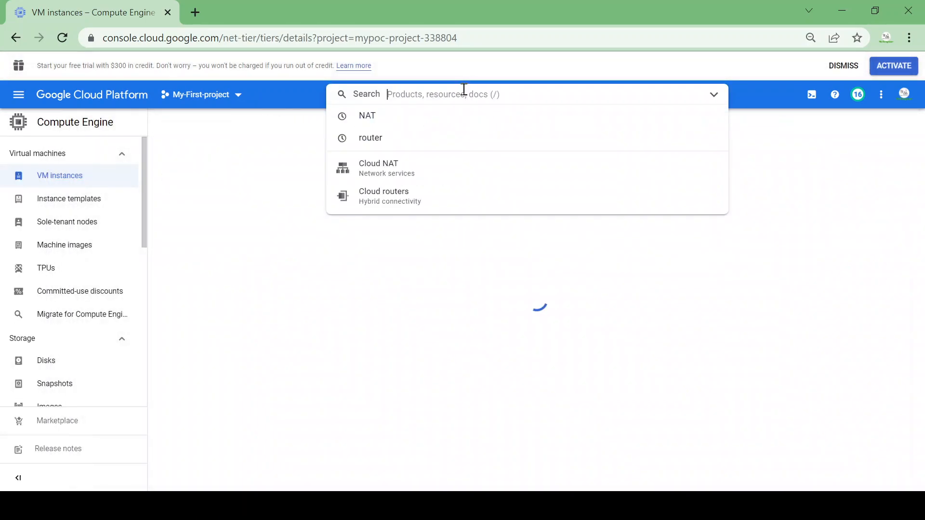
type("NAT")
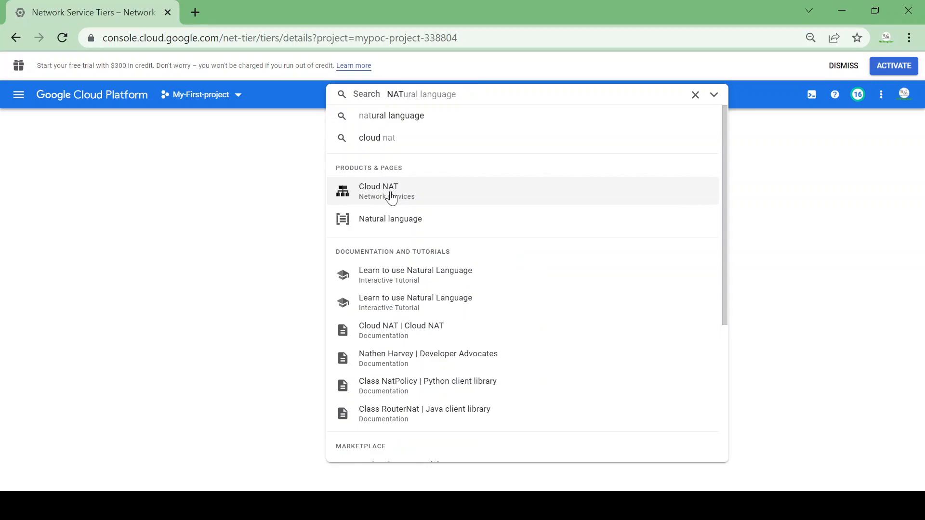
left_click(393, 195)
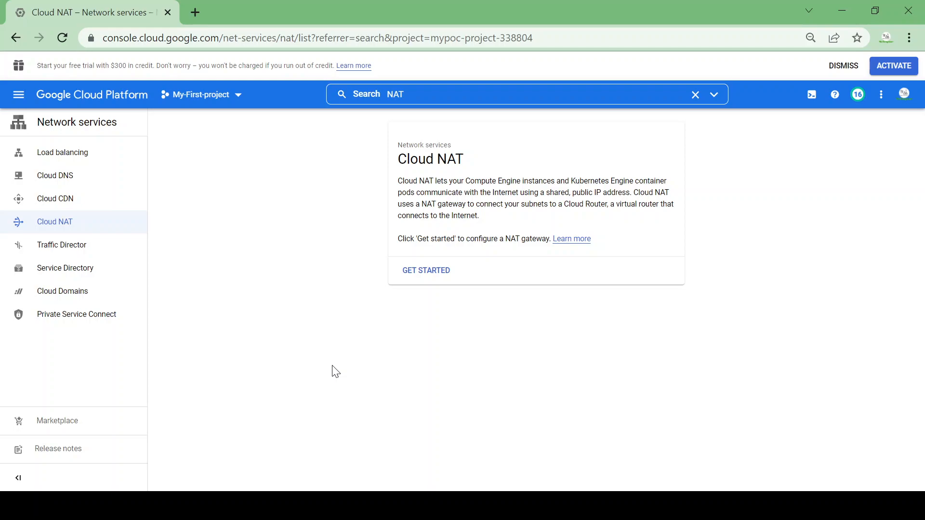
left_click(439, 272)
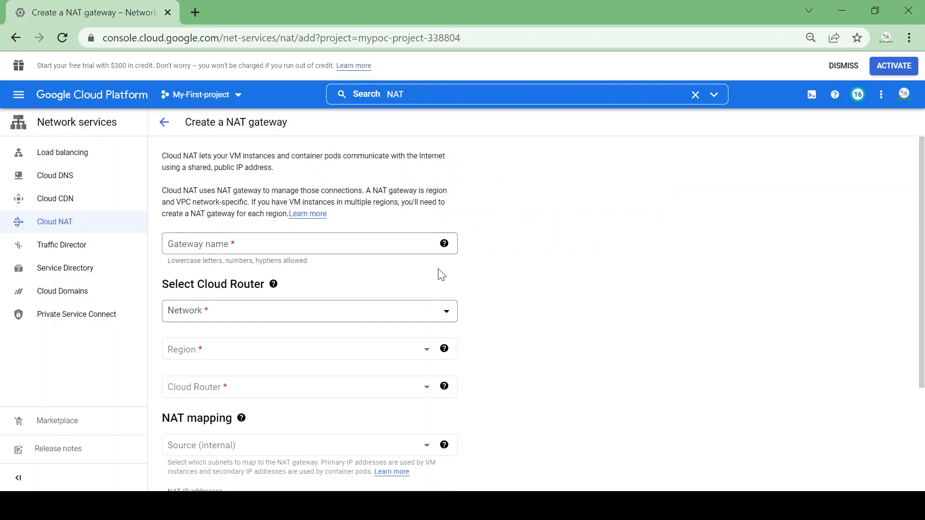
- Name the NAT gateway internet-gateway
left_click(309, 243)
type("inter")
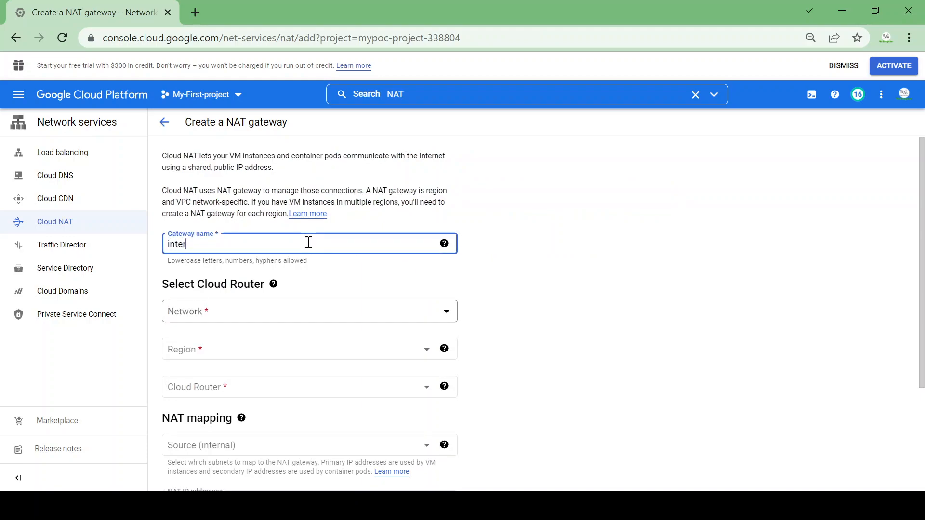
key("Down")
key("Return")
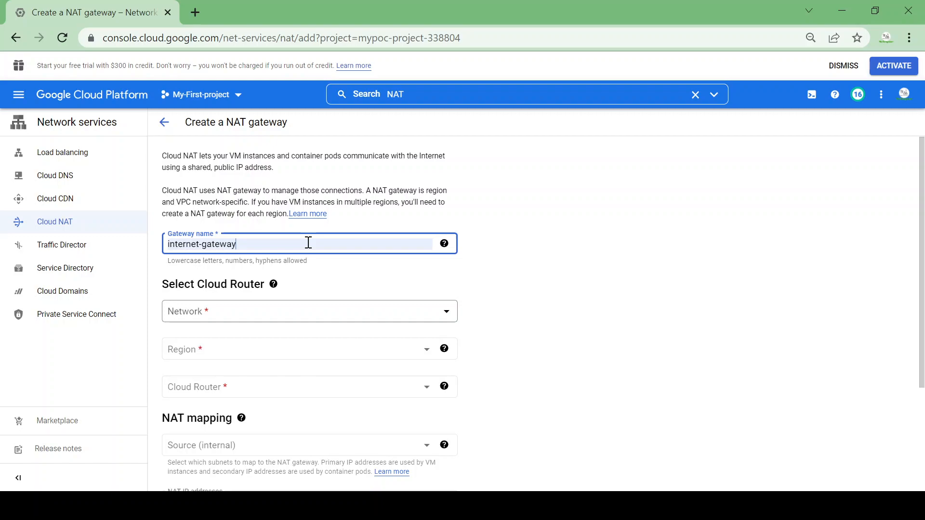
- Set the gateway's network to demo-vpc and its region to asia-south1 (Mumbai)
left_click(238, 312)
left_click(209, 376)
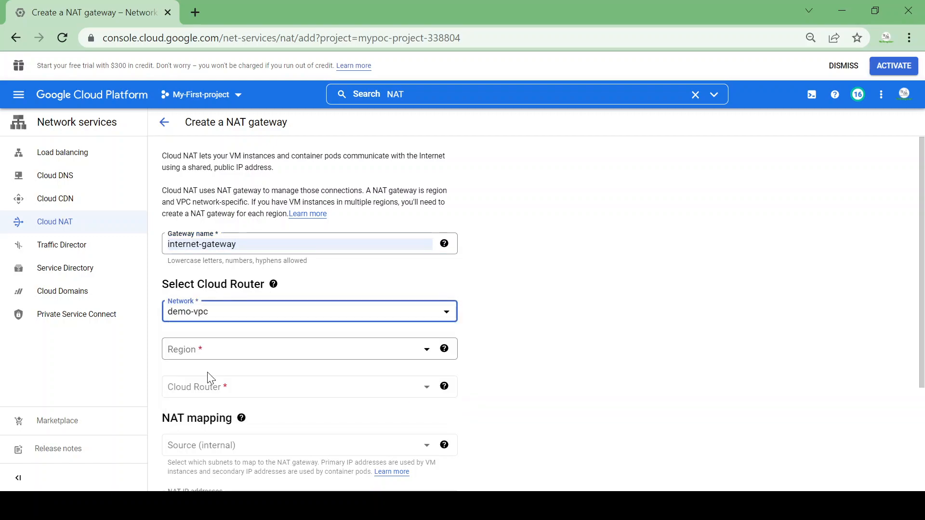
left_click_drag(921, 235, 918, 303)
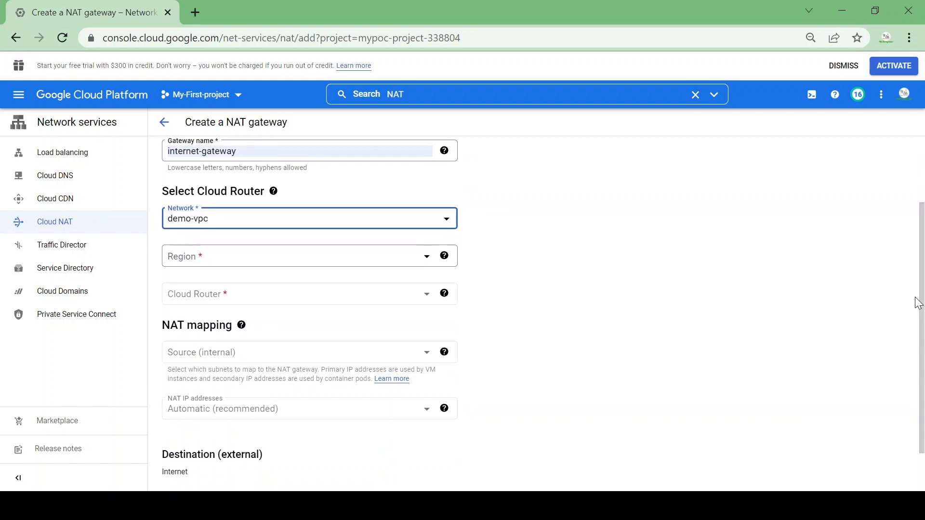
left_click(300, 260)
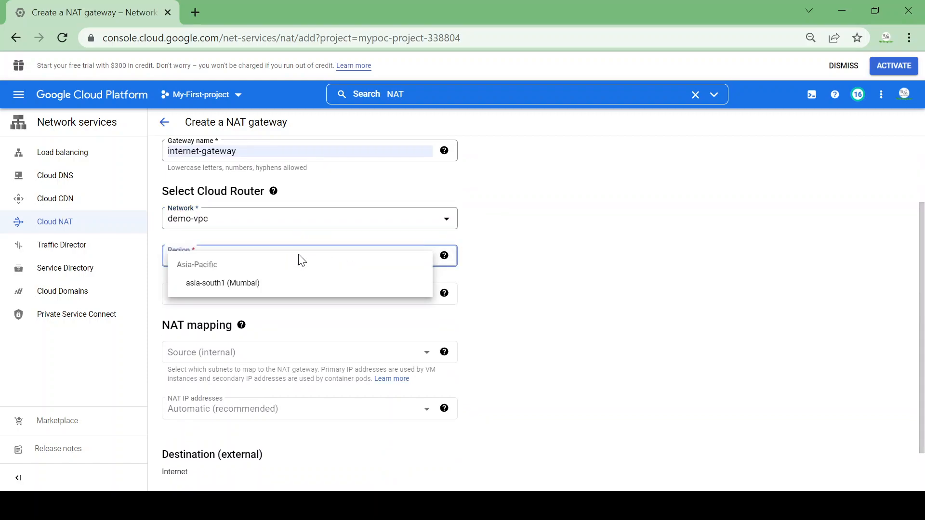
left_click(262, 287)
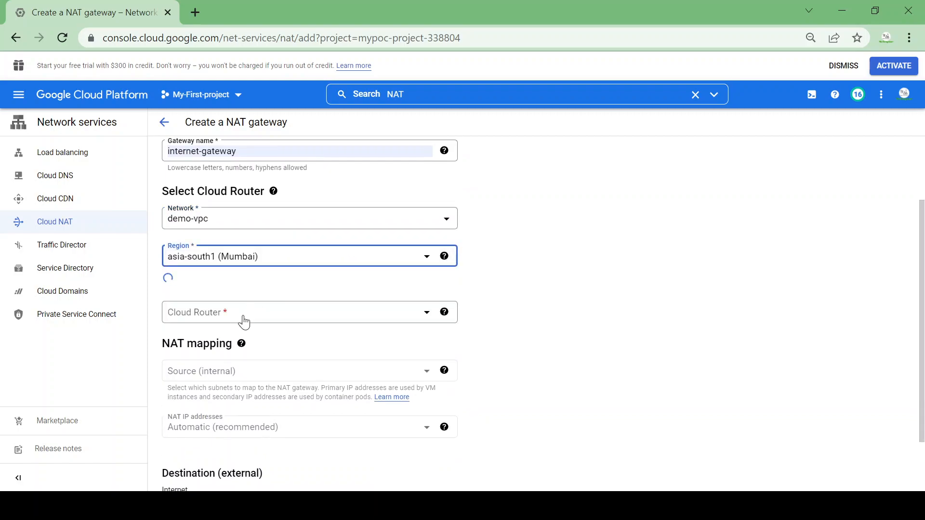
- Create a new Cloud Router named gw-router for the NAT gateway
left_click(276, 305)
left_click(211, 343)
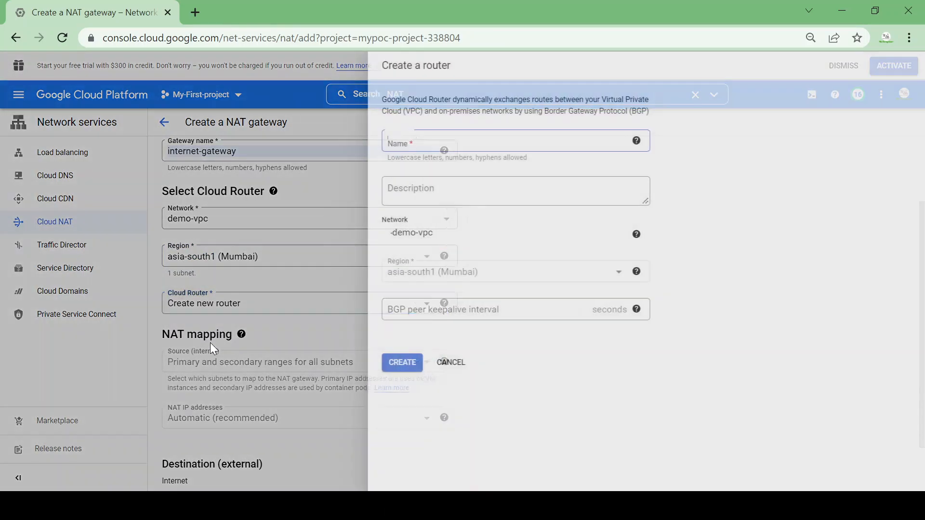
left_click(422, 142)
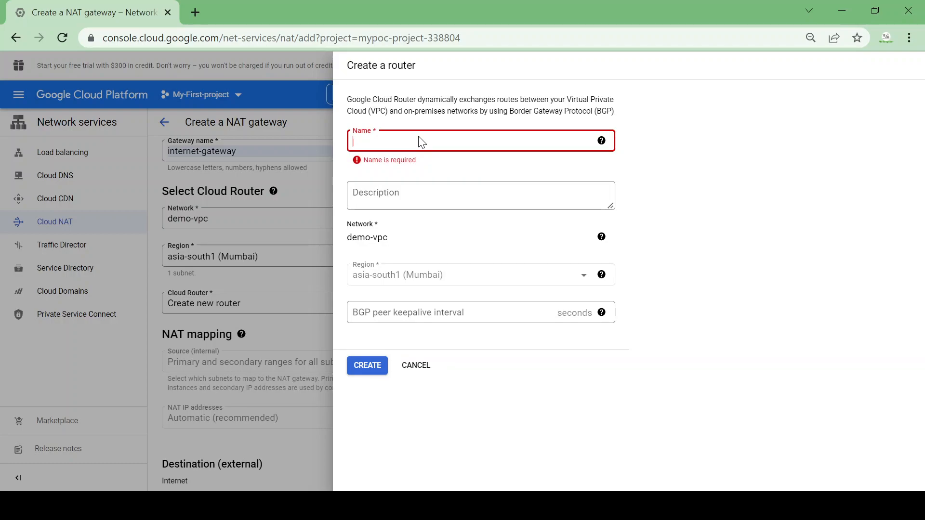
type("gw-router")
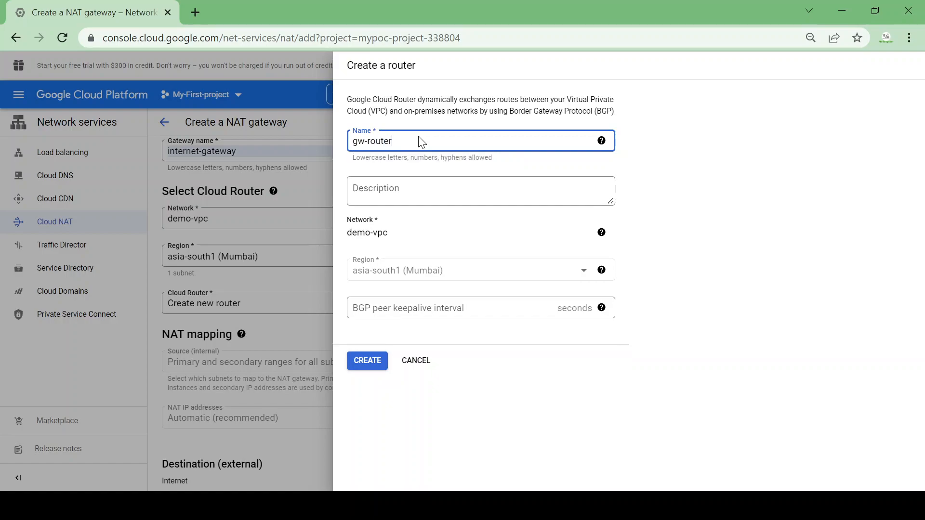
left_click(355, 371)
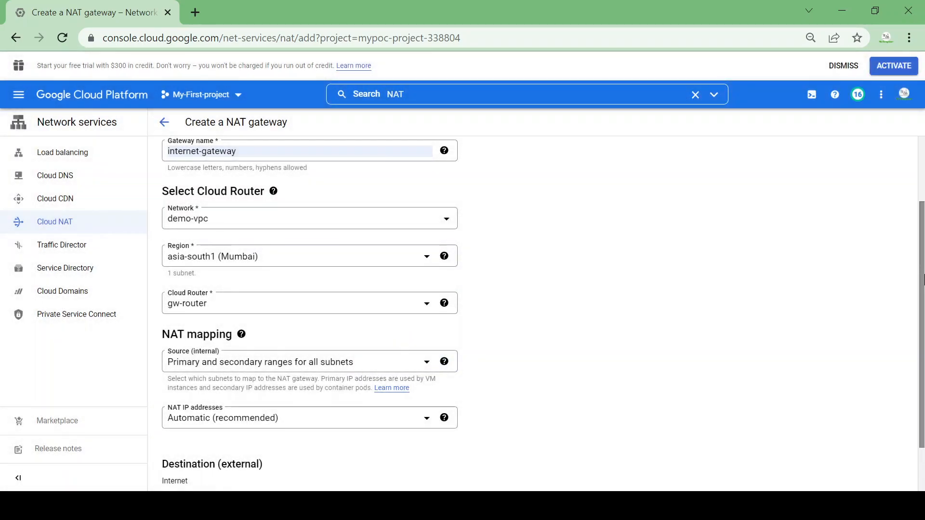
- Create the NAT gateway, keeping primary and secondary ranges for all subnets as source and automatic NAT IP addresses
scroll(923, 279, "down", 1)
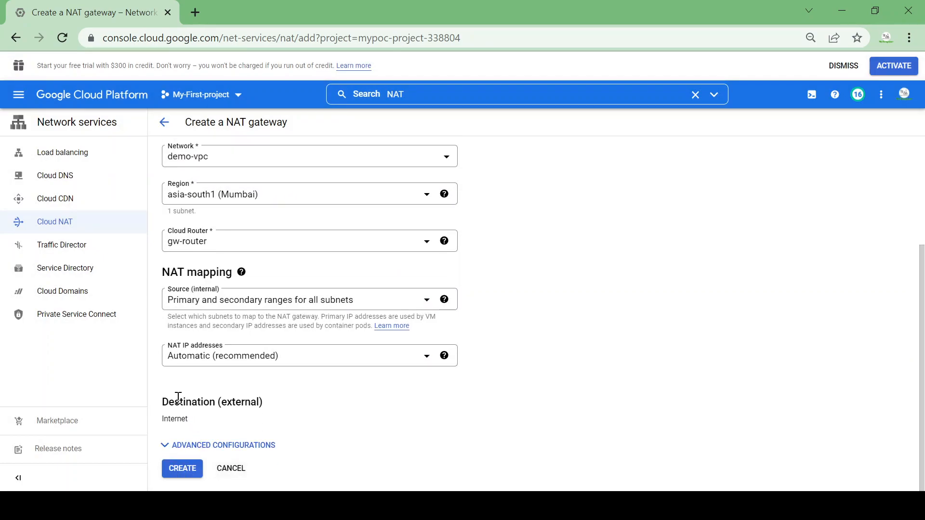
left_click_drag(170, 409, 155, 409)
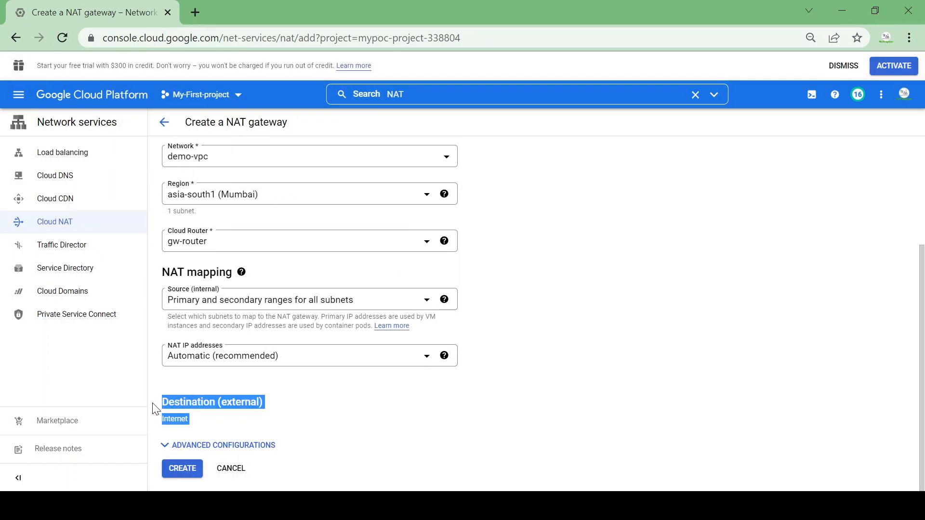
left_click(315, 427)
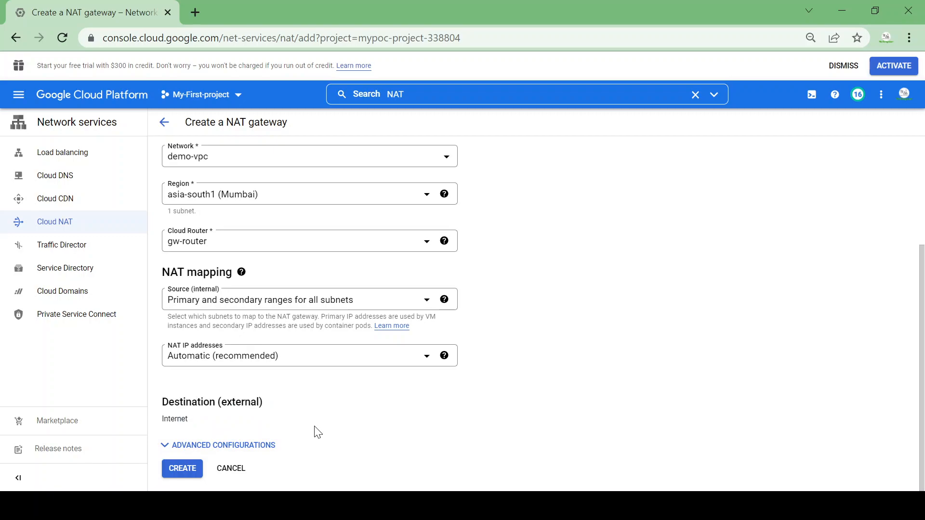
left_click(176, 473)
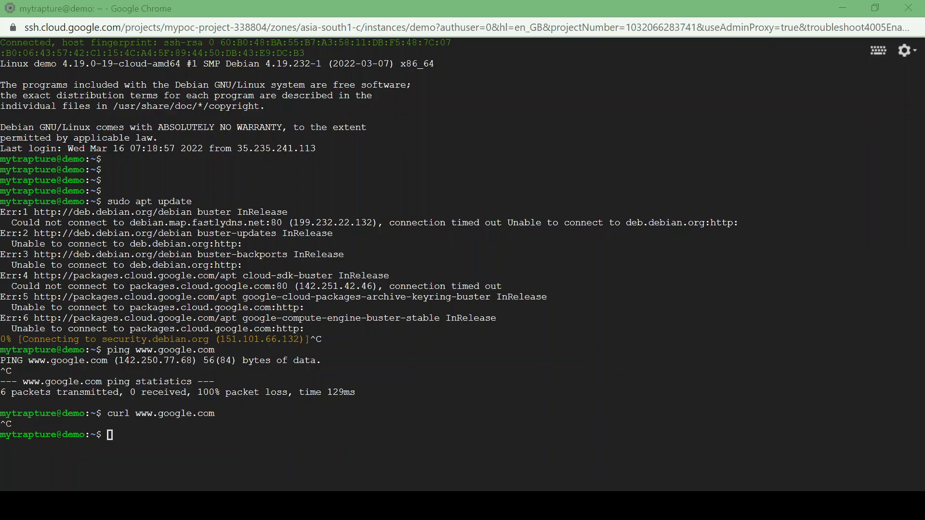
left_click(647, 386)
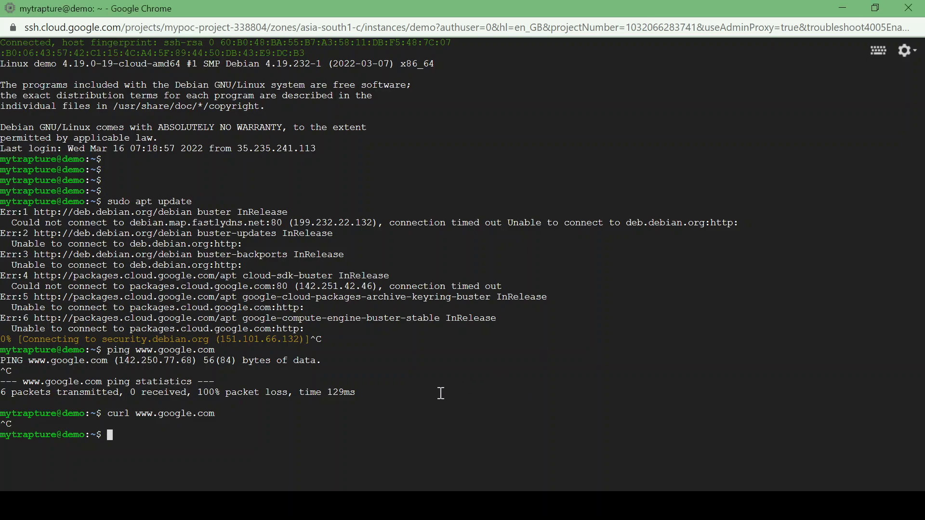
key("Return")
key("Return")
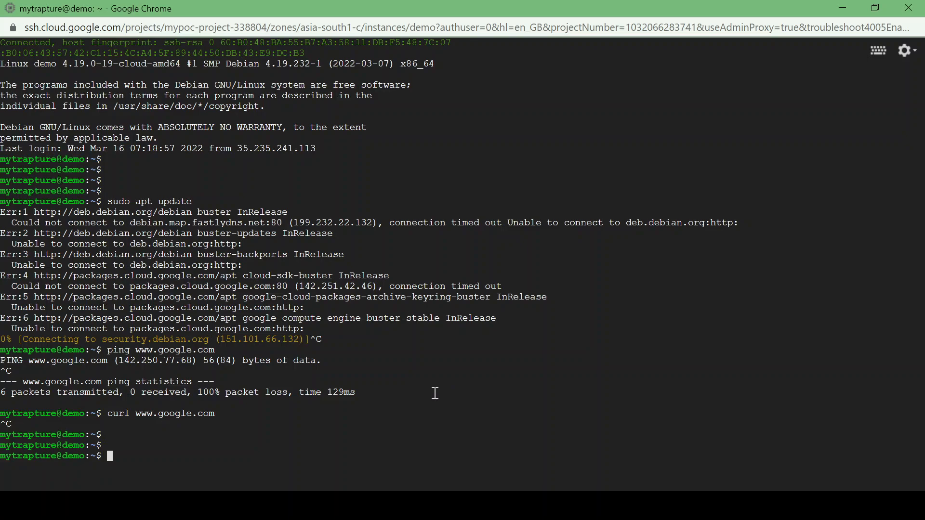
key("Up")
key("Up")
key("Return")
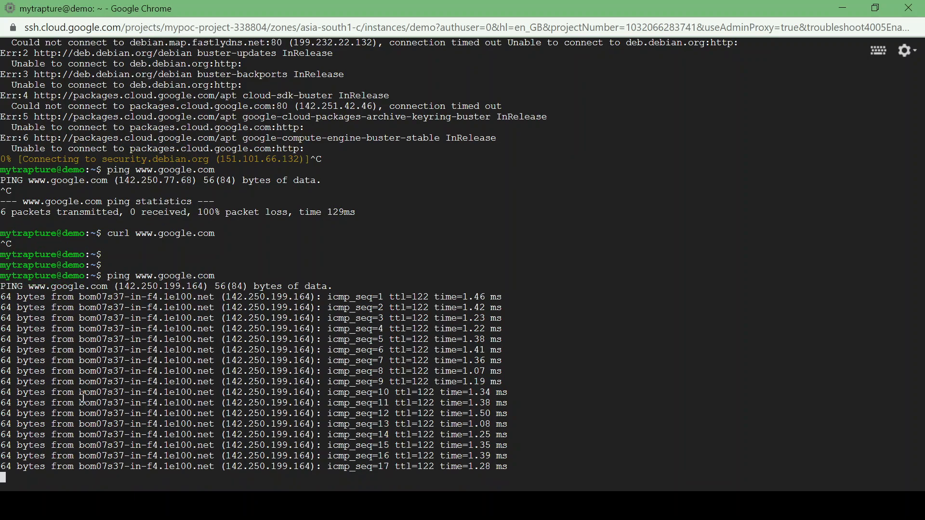
key("ctrl+c")
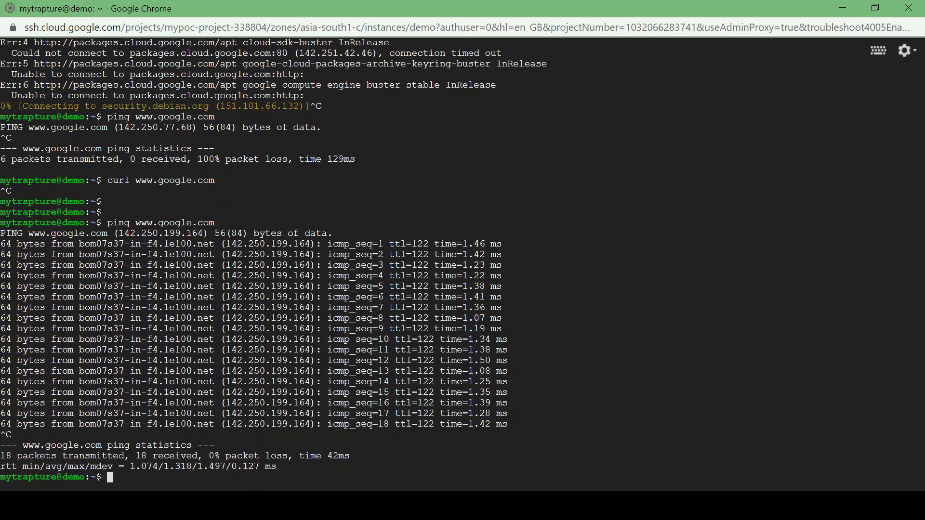
type("curl www.google.com")
key("Return")
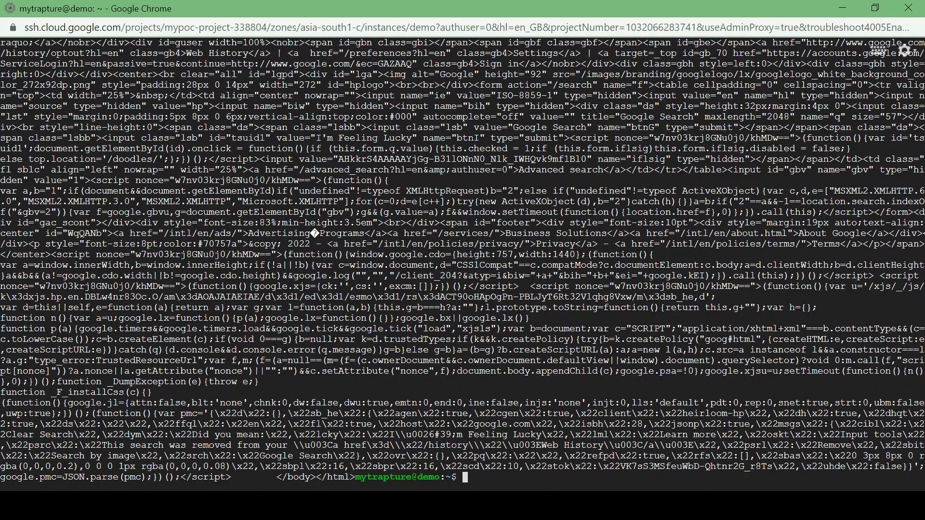
key("Return")
key("Return")
key("Return")
type("sudo apt update")
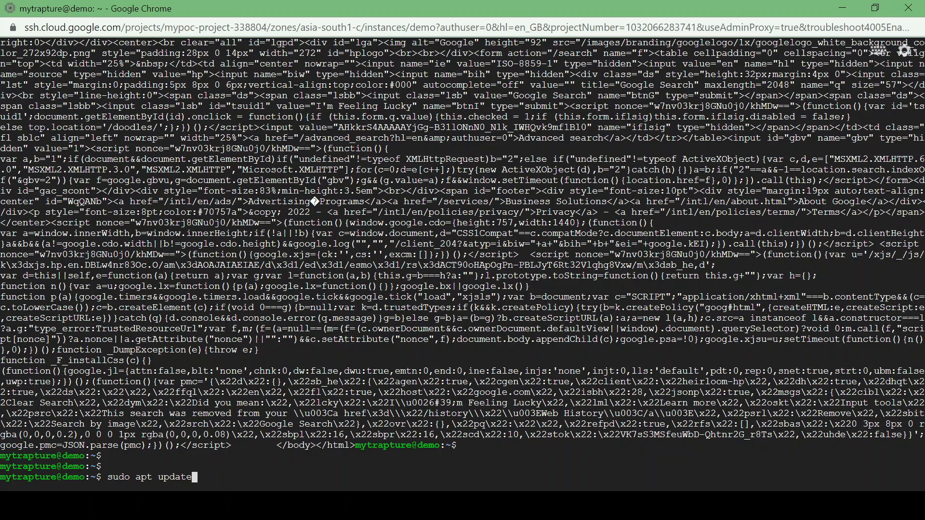
key("Return")
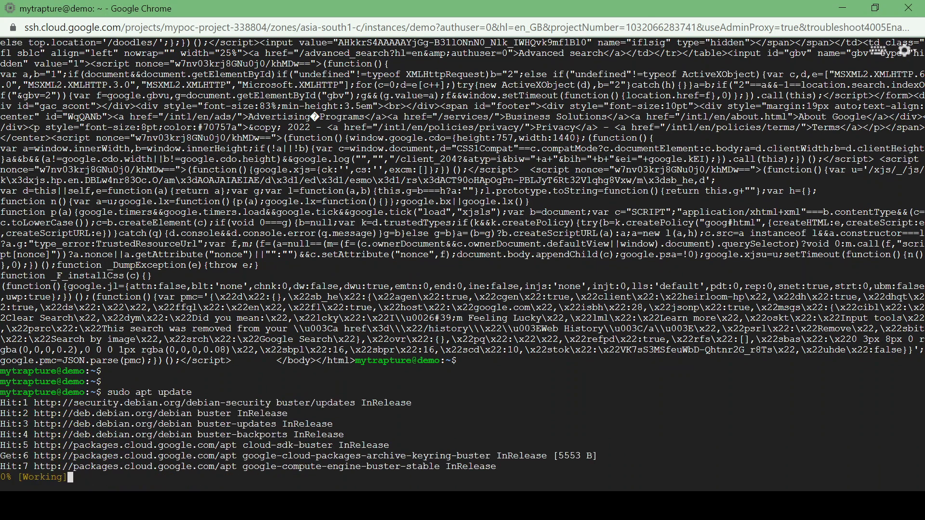